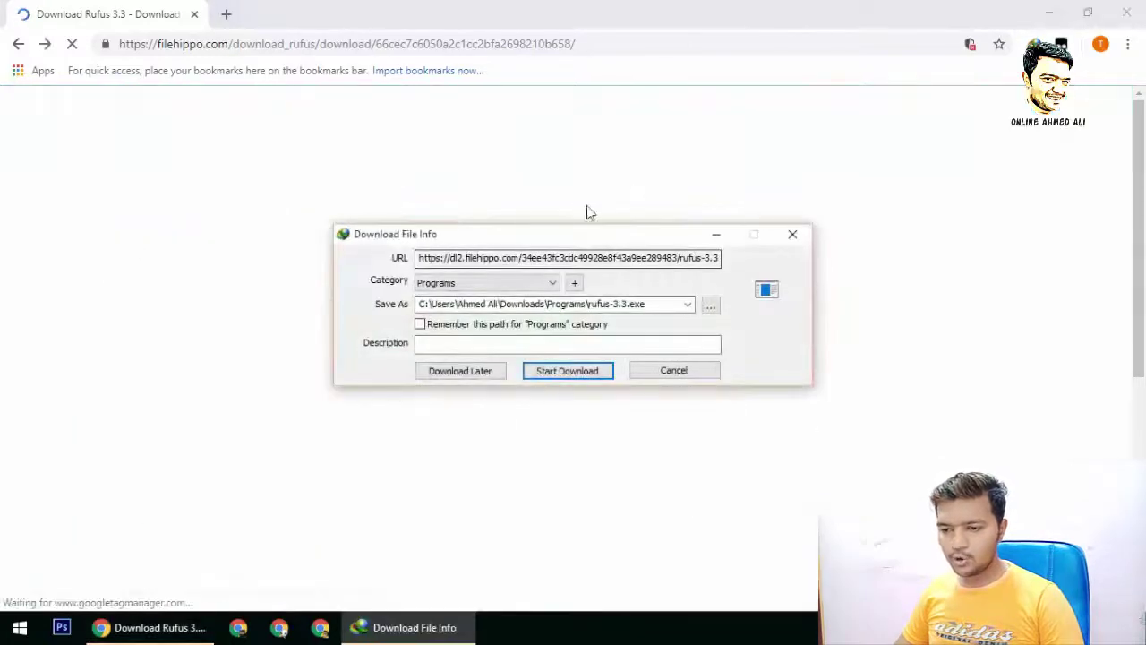
Download rufus-3.3.exe, close the browser and view the file in its download folder
{"action": "left_click", "coordinate": [591, 370]}
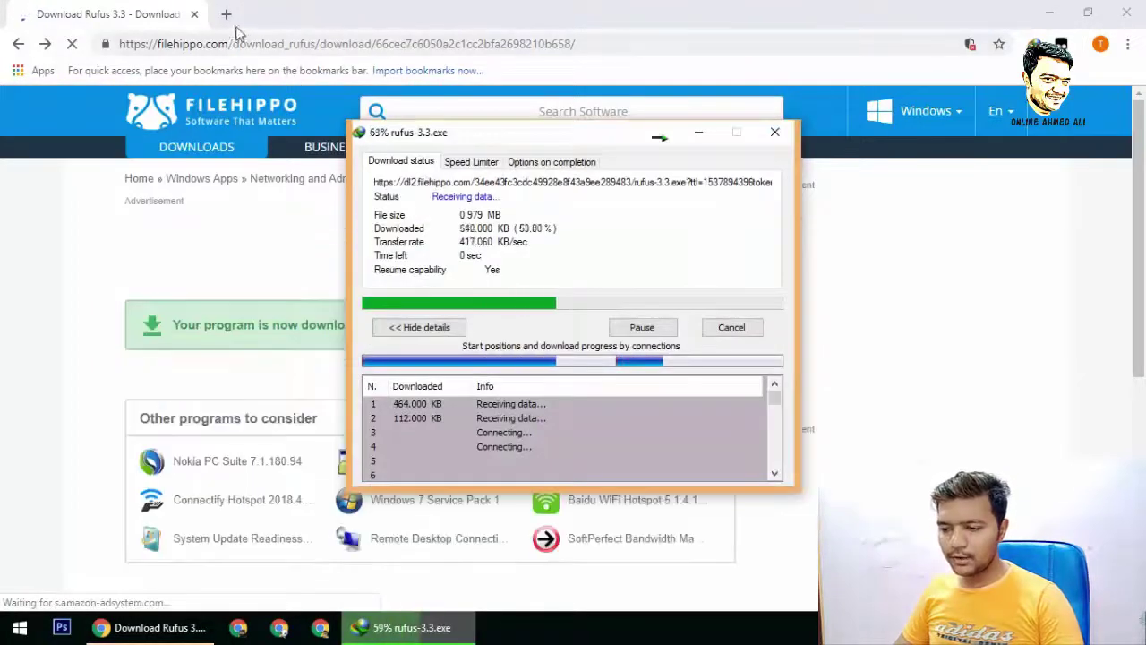
{"action": "key", "text": "alt+F4"}
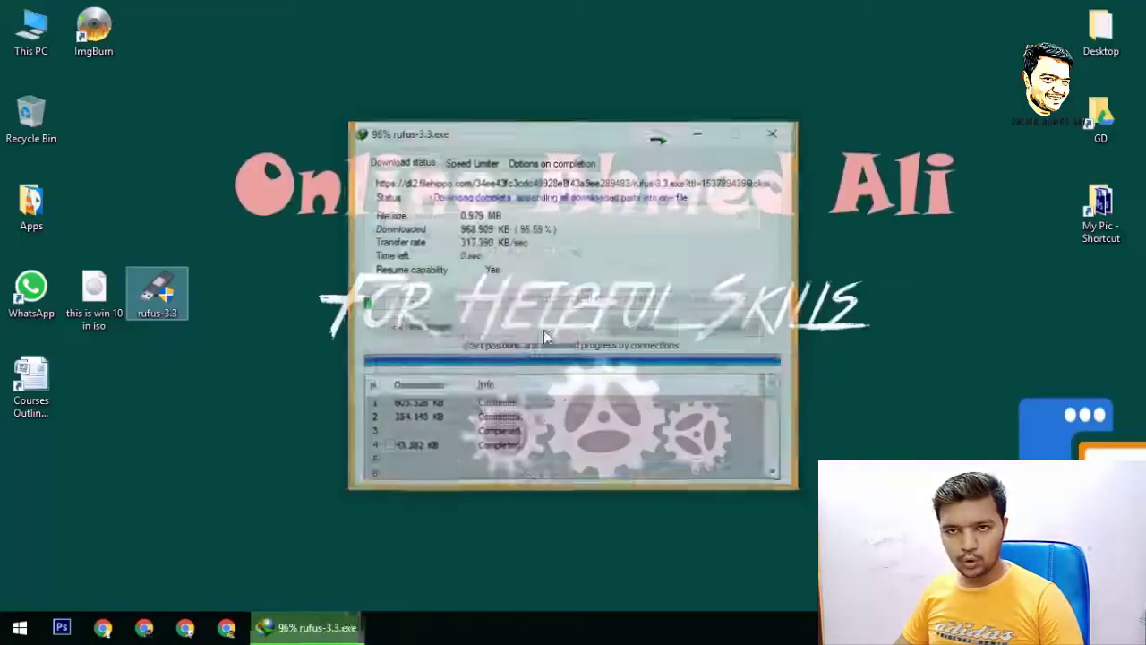
{"action": "left_click", "coordinate": [591, 370]}
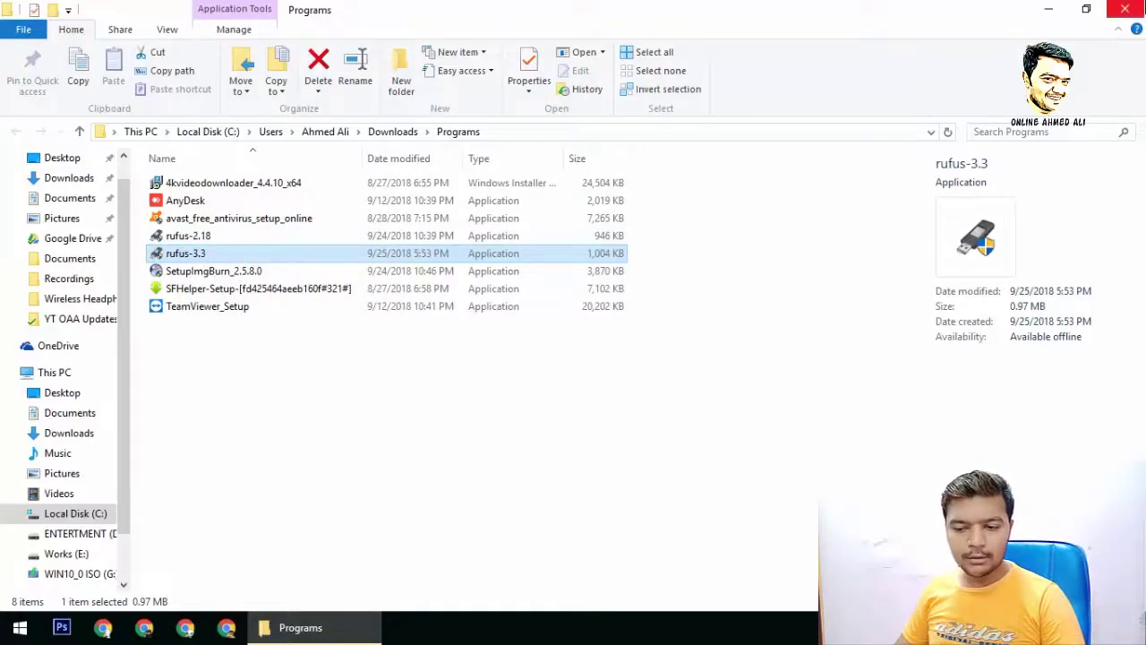
{"action": "left_click", "coordinate": [1124, 8]}
Move the rufus-3.3 icon to a free spot on the desktop and launch it
{"action": "left_click_drag", "start_coordinate": [194, 338], "coordinate": [215, 338]}
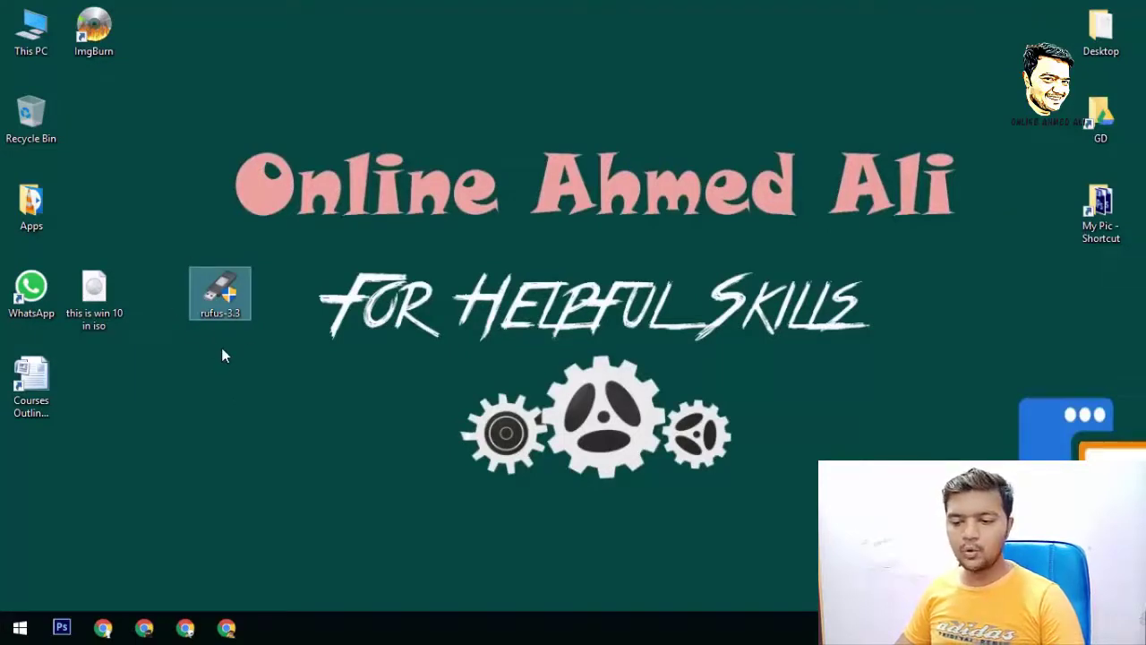
{"action": "key", "text": "Return"}
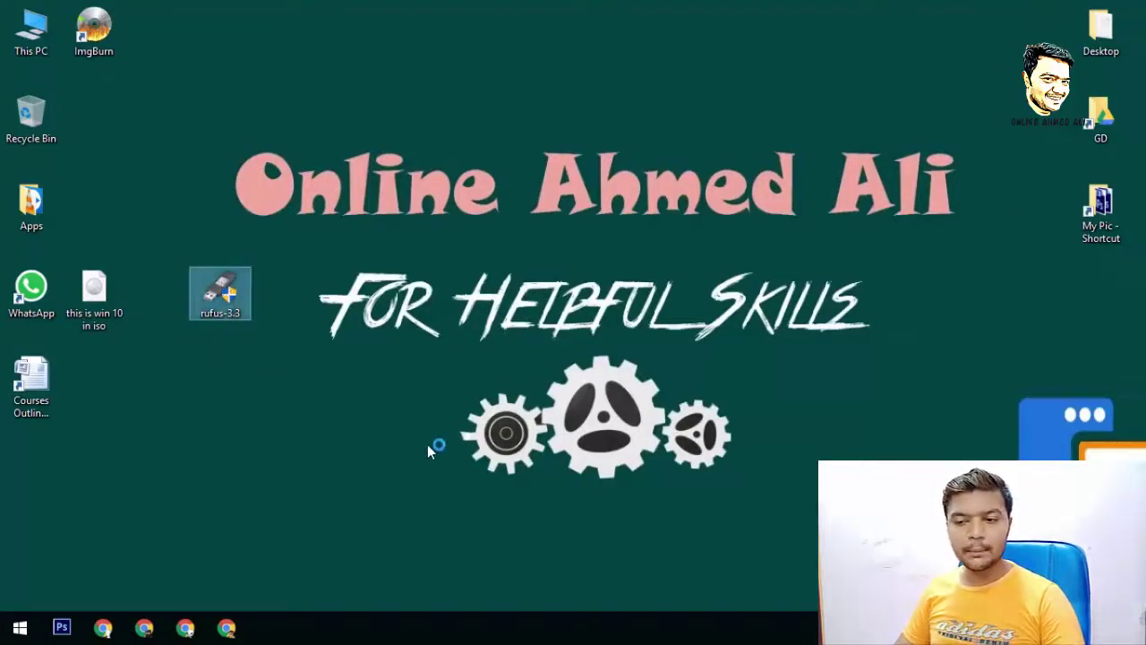
Open This PC and rename the removable drive G: as USB
{"action": "double_click", "coordinate": [46, 55]}
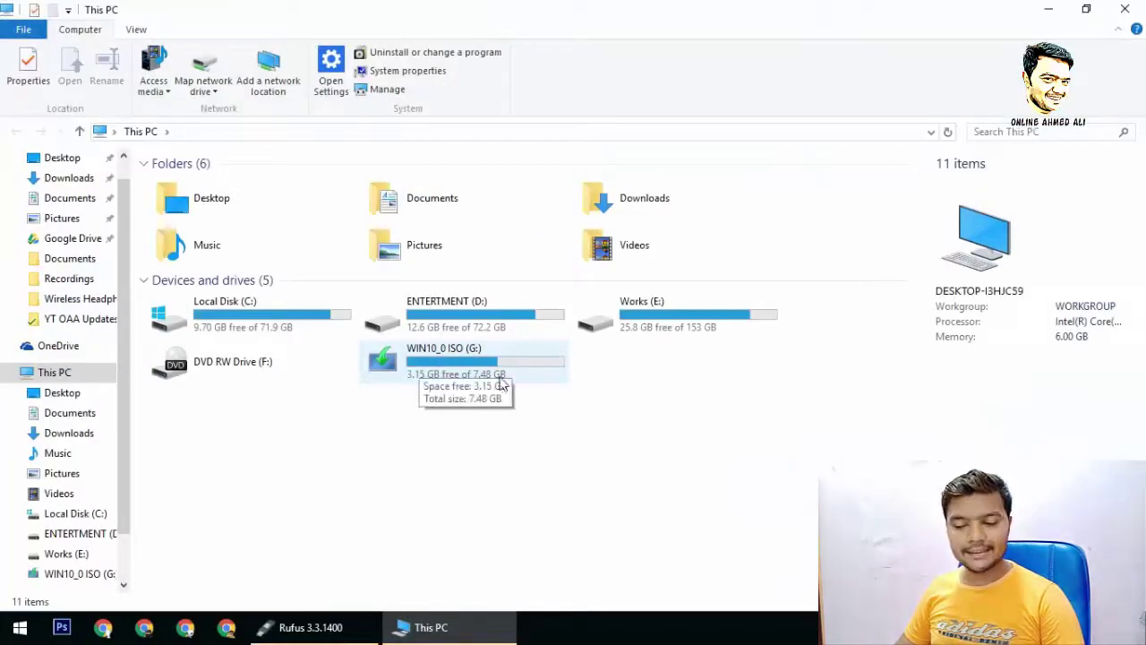
{"action": "left_click", "coordinate": [443, 378]}
{"action": "key", "text": "F2"}
{"action": "type", "text": "USB"}
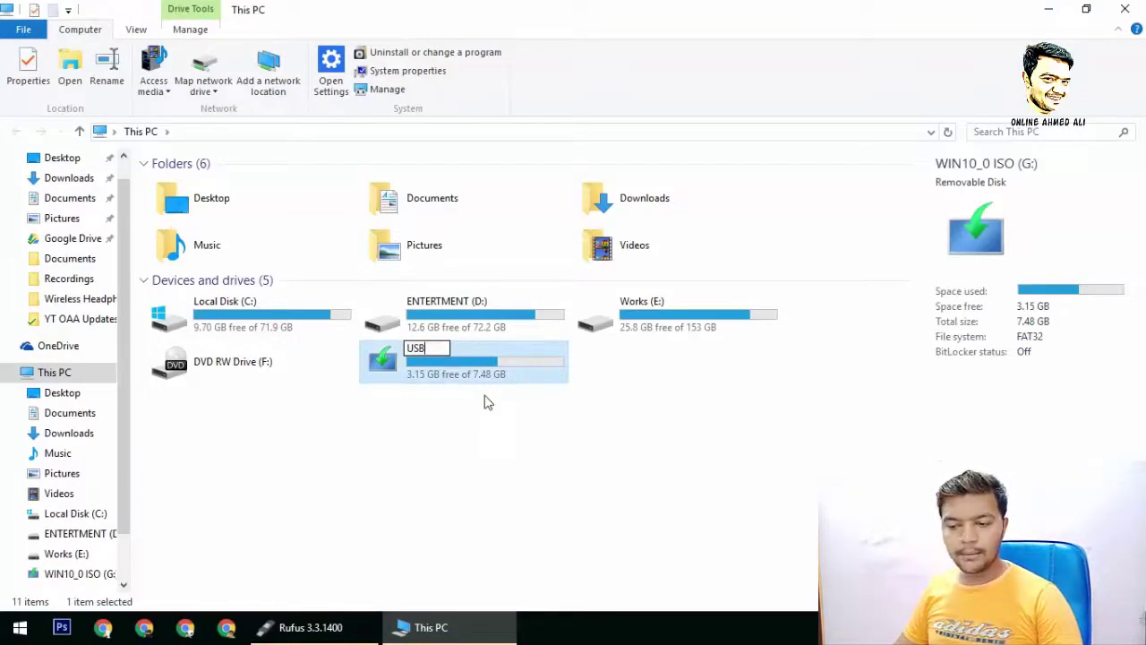
{"action": "key", "text": "Escape"}
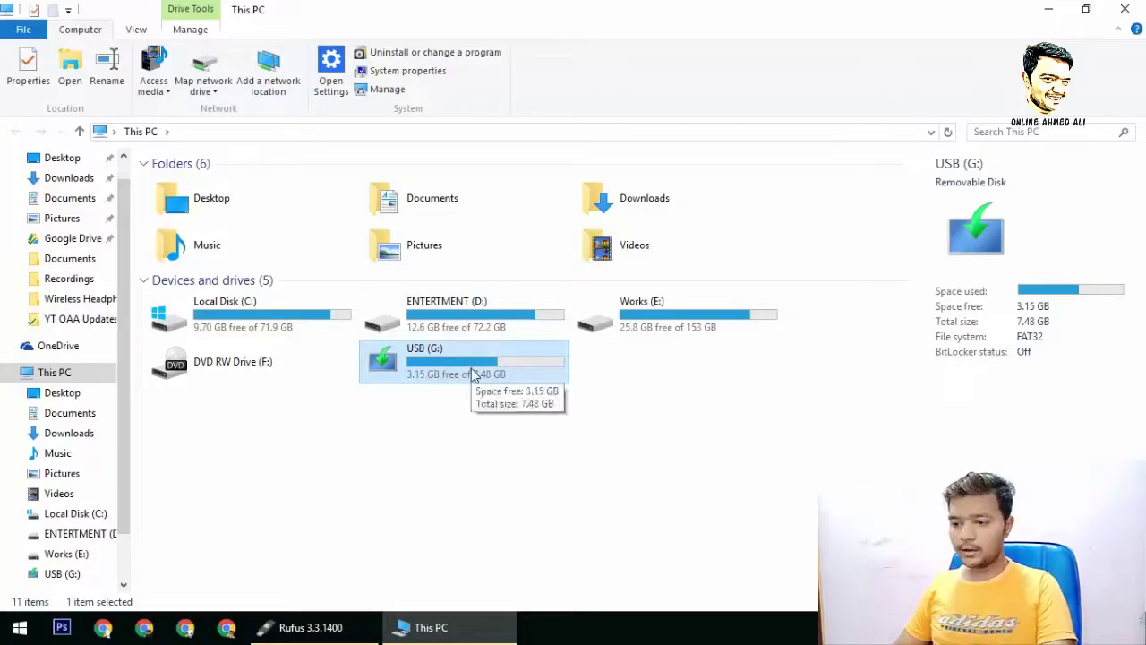
Close This PC and restart Rufus to reload the renamed drive
{"action": "left_click", "coordinate": [1124, 9]}
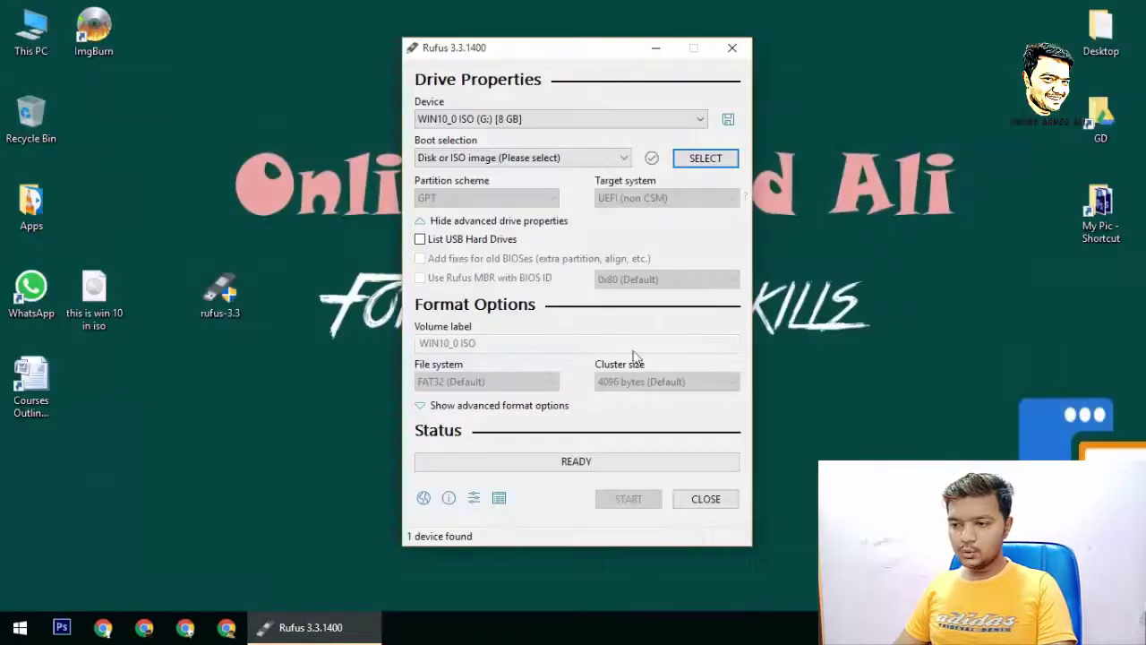
{"action": "left_click", "coordinate": [731, 47]}
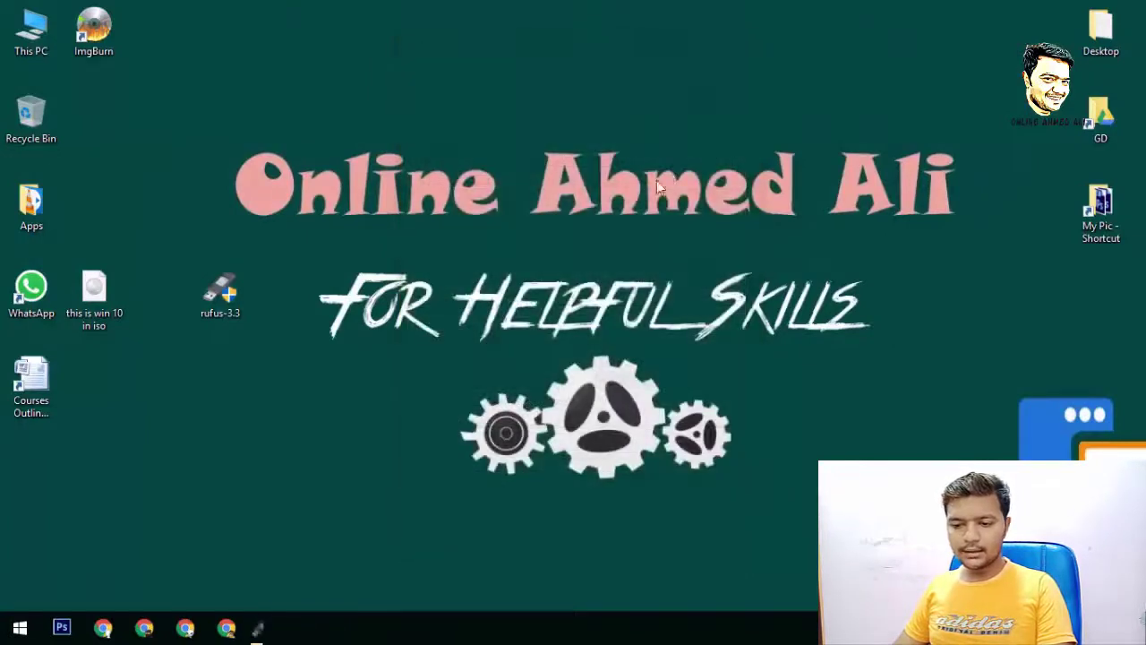
{"action": "right_click", "coordinate": [320, 285]}
{"action": "left_click", "coordinate": [358, 333]}
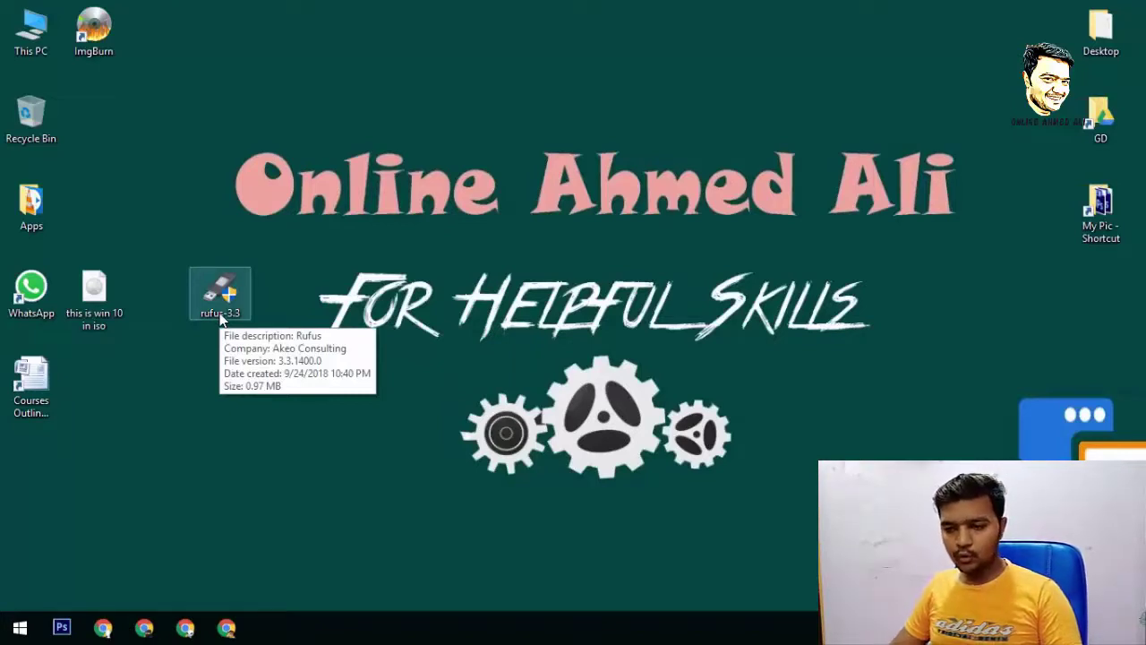
{"action": "left_click", "coordinate": [220, 318]}
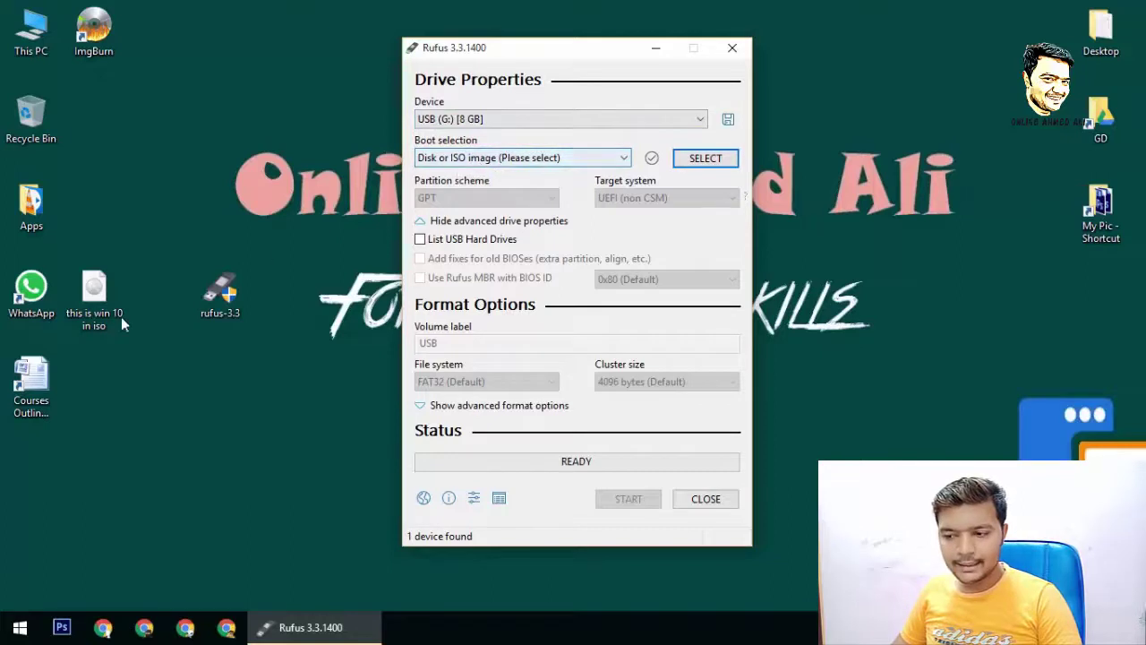
Load the desktop image "this is win 10 in iso" as the Rufus boot selection
{"action": "left_click", "coordinate": [703, 159]}
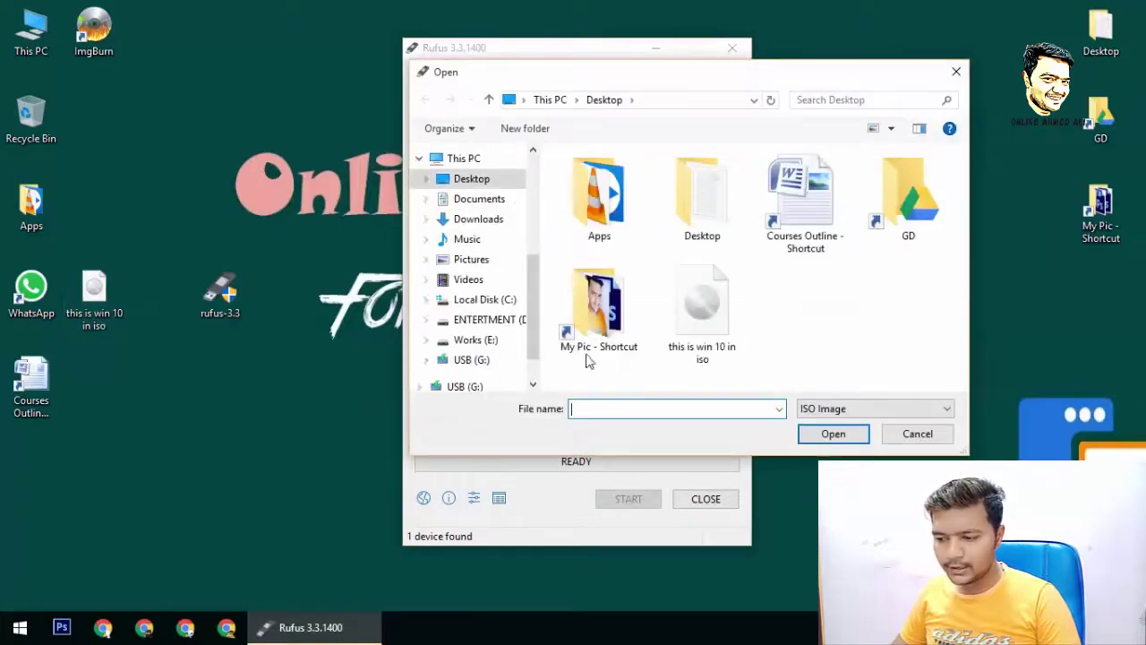
{"action": "left_click", "coordinate": [701, 353]}
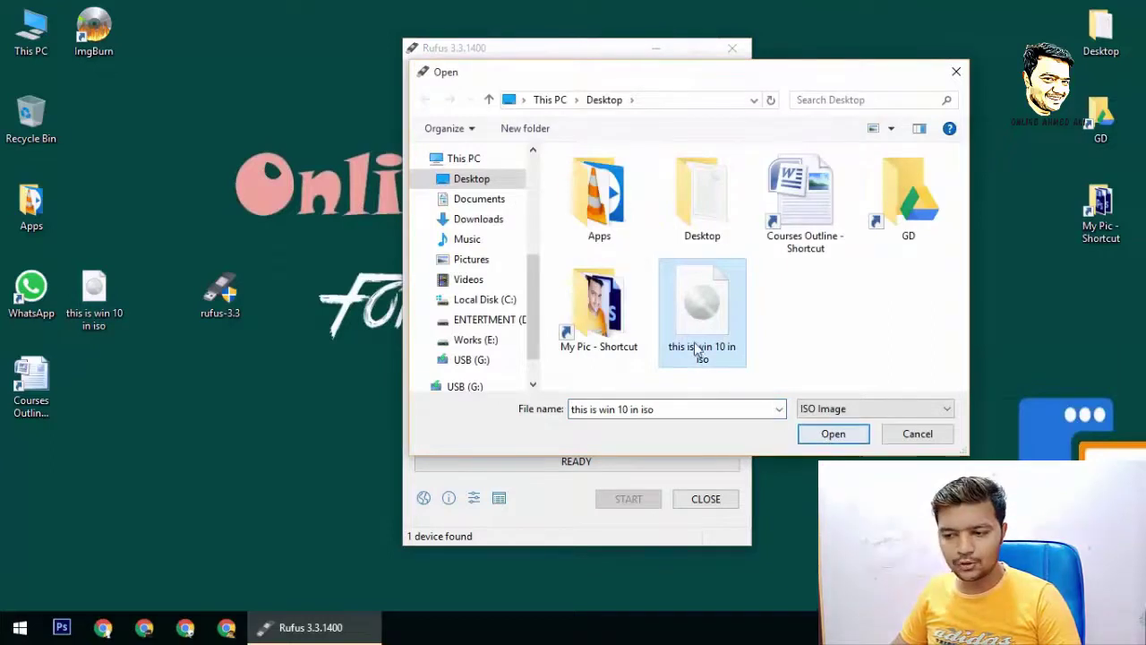
{"action": "left_click", "coordinate": [830, 435]}
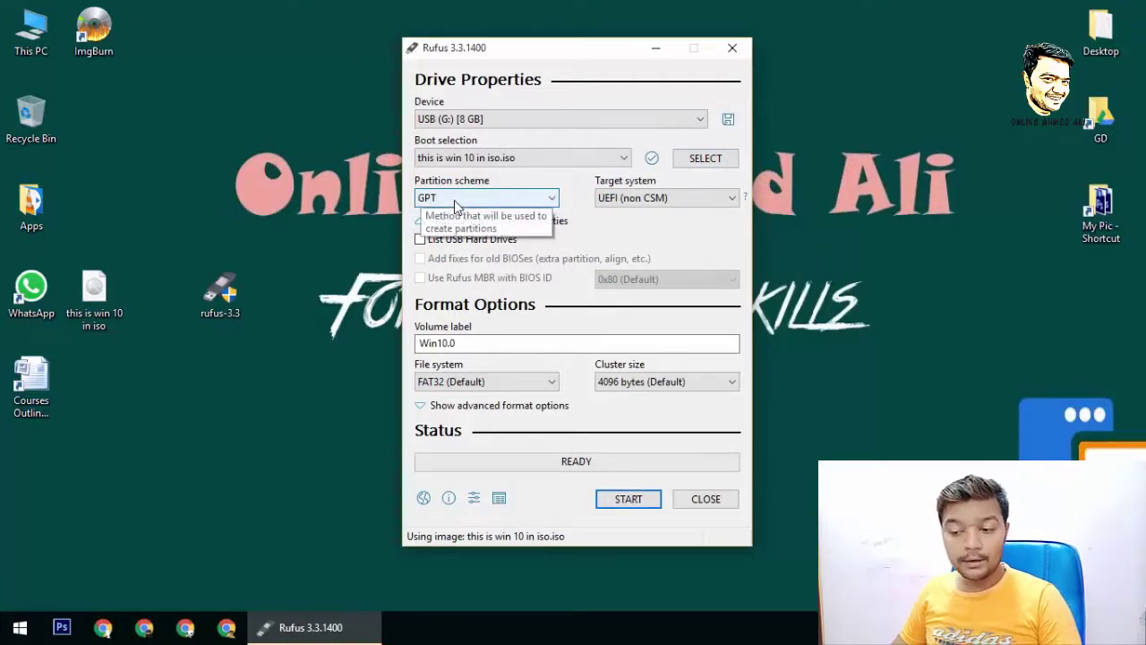
Keep the Win10.0 label, FAT32 and 4096-byte clusters, and start writing the image to the USB drive, accepting the data erasure
{"action": "double_click", "coordinate": [425, 344]}
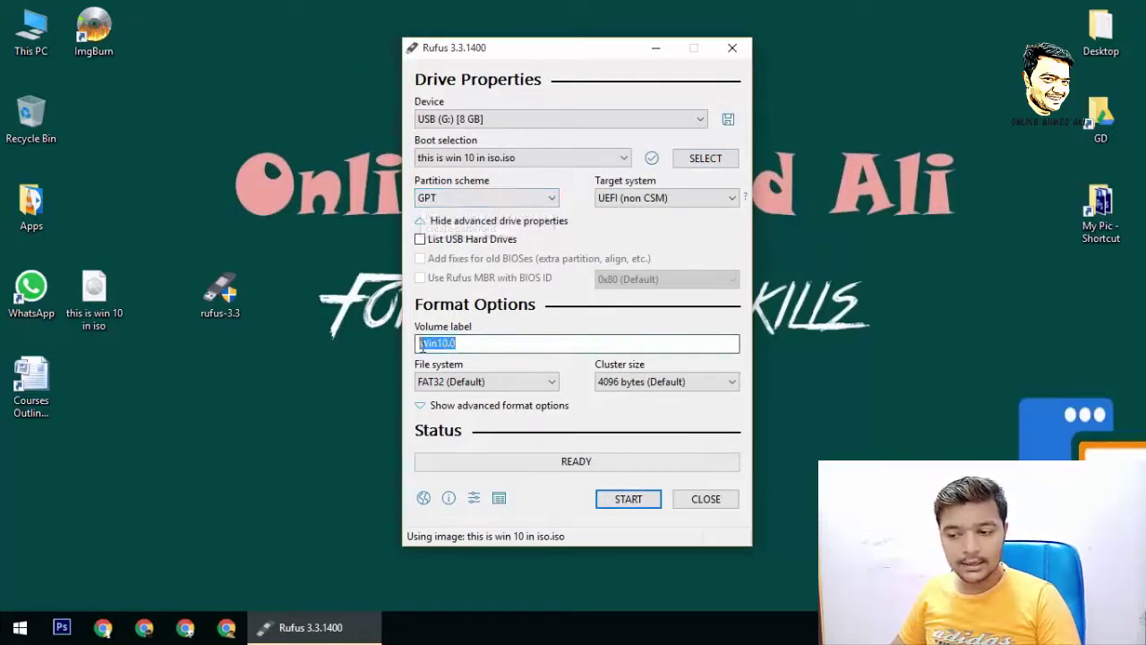
{"action": "left_click", "coordinate": [463, 342]}
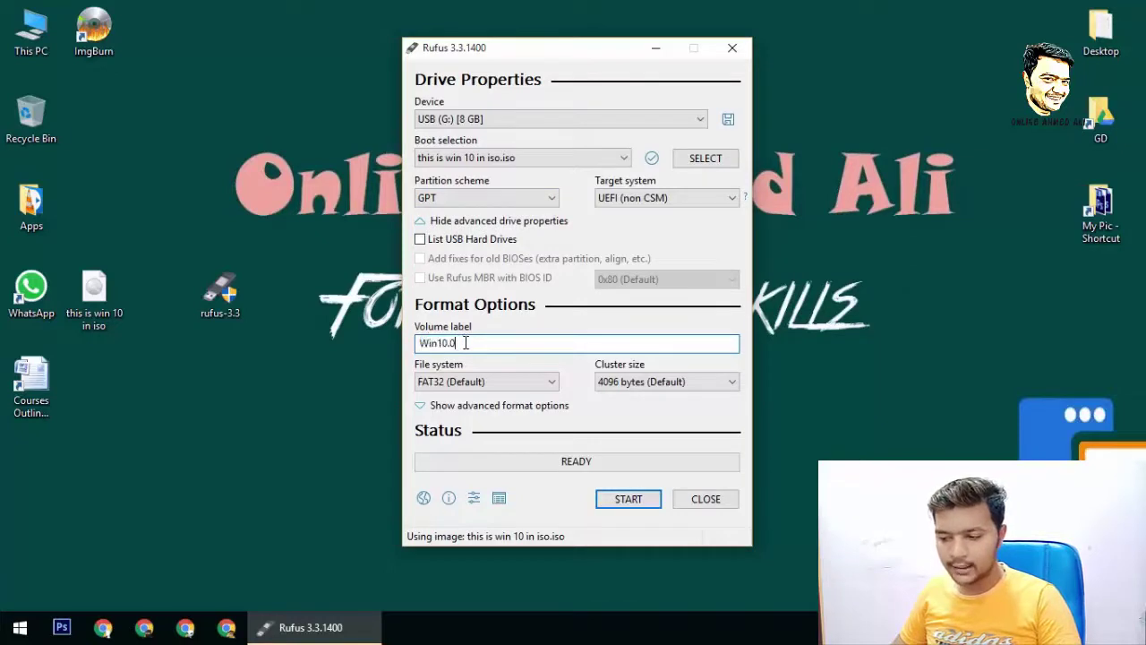
{"action": "left_click", "coordinate": [666, 383]}
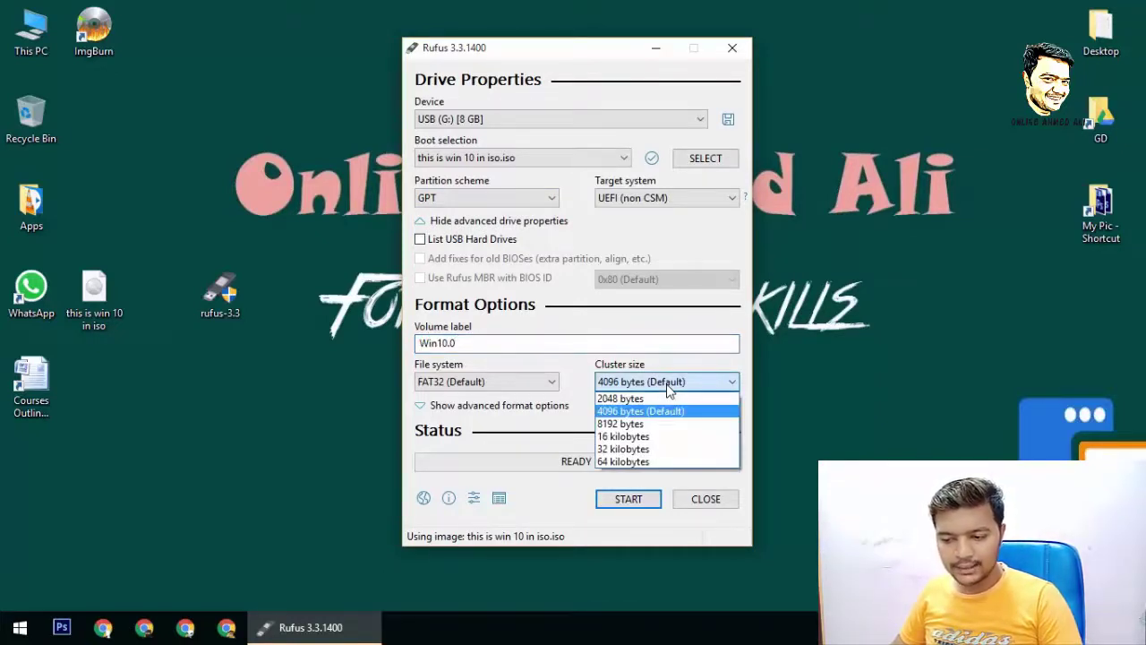
{"action": "left_click", "coordinate": [667, 385]}
{"action": "left_click", "coordinate": [502, 381]}
{"action": "left_click", "coordinate": [501, 381]}
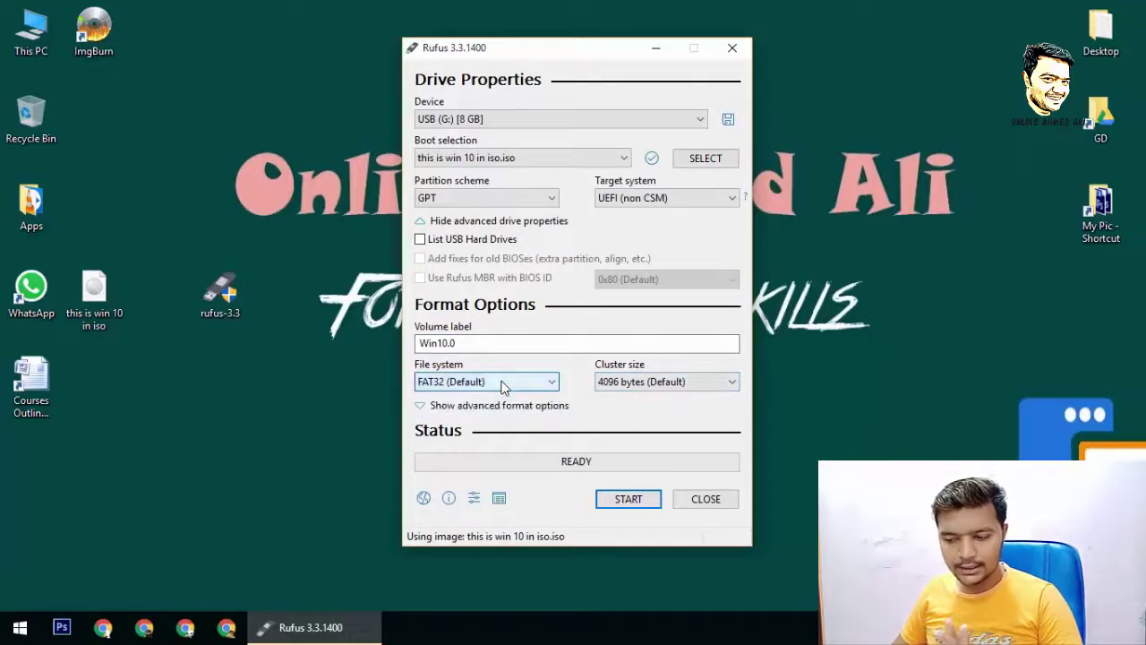
{"action": "left_click", "coordinate": [625, 506]}
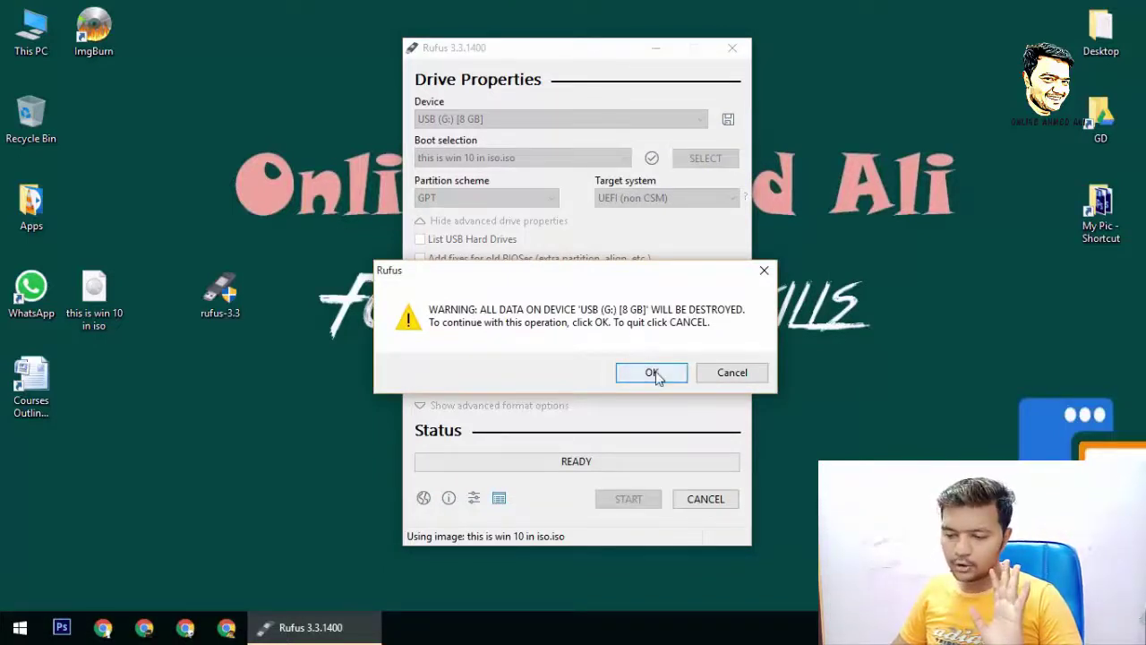
{"action": "left_click", "coordinate": [655, 372]}
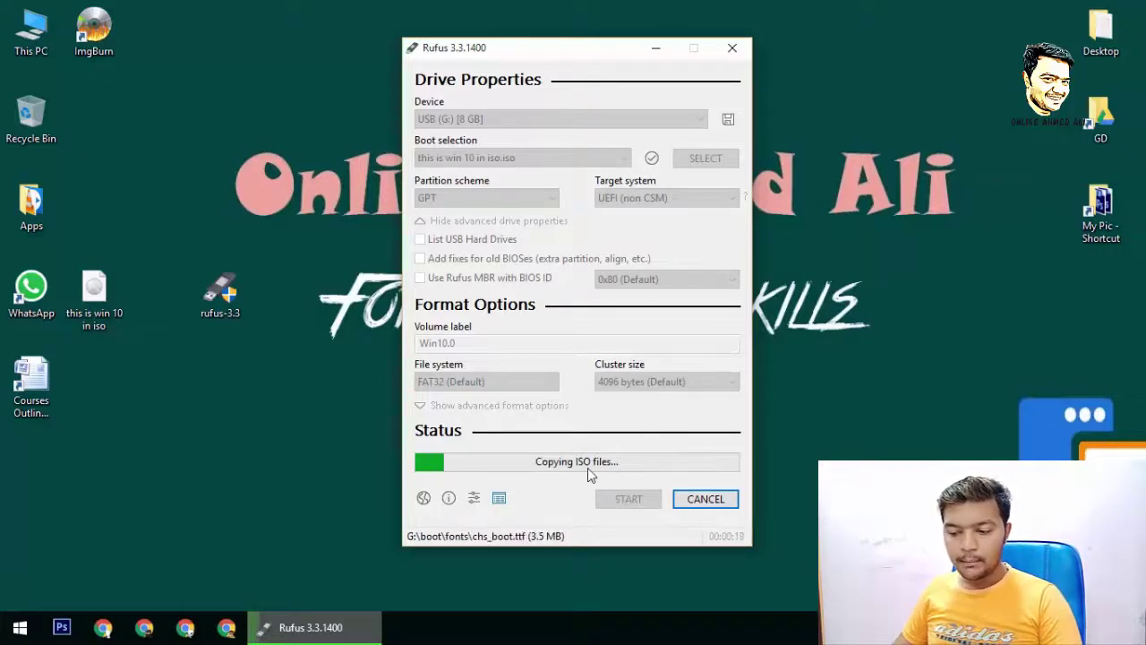
Examine the system's performance graphs in Task Manager while the ISO files copy, and close it
{"action": "right_click", "coordinate": [560, 629]}
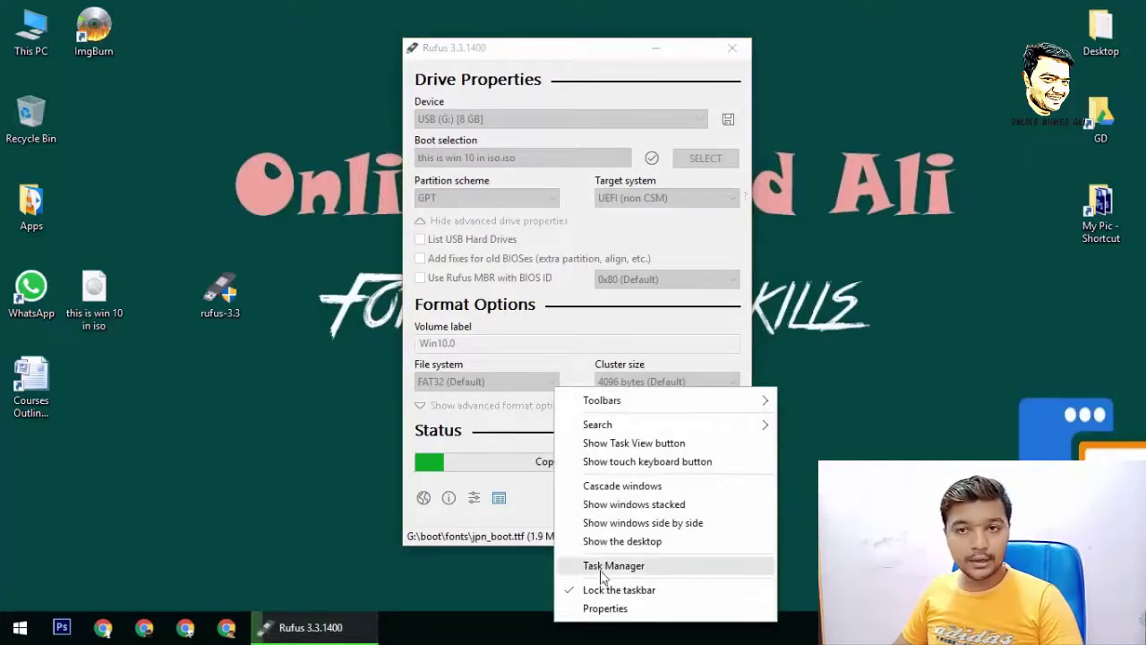
{"action": "left_click", "coordinate": [580, 565]}
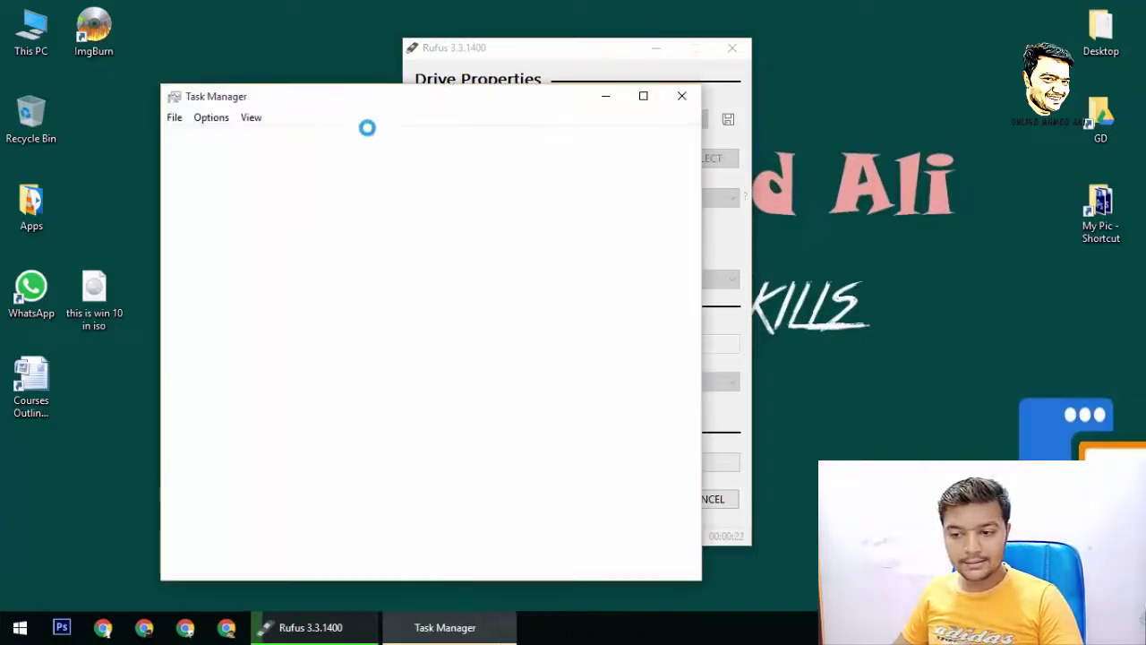
{"action": "left_click", "coordinate": [261, 140]}
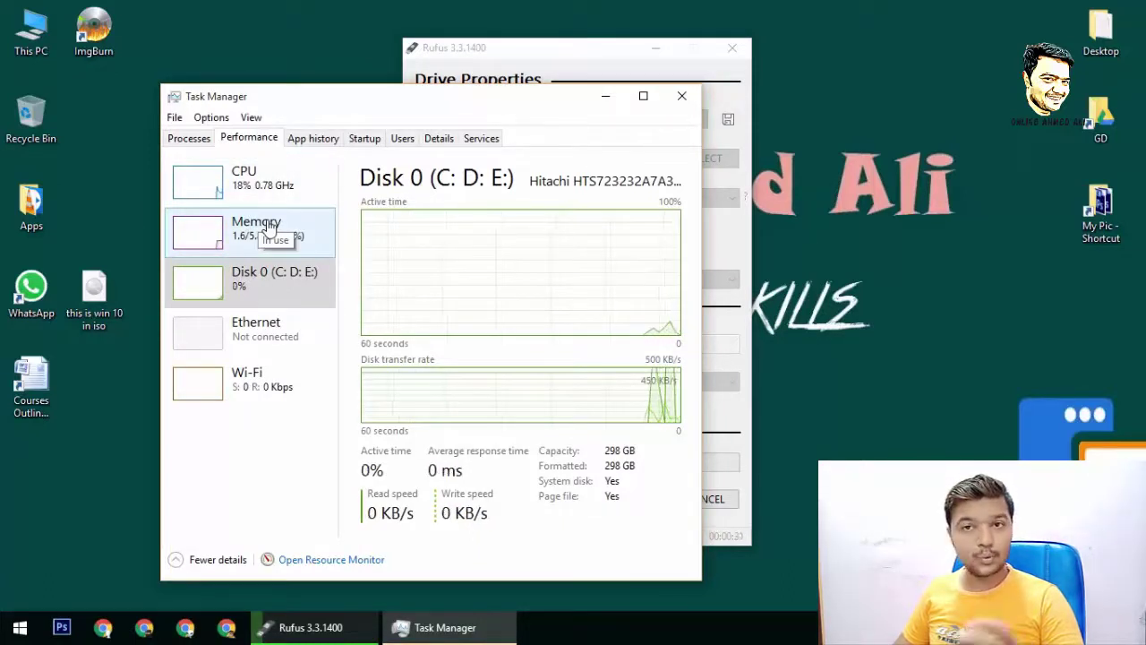
{"action": "left_click", "coordinate": [681, 96]}
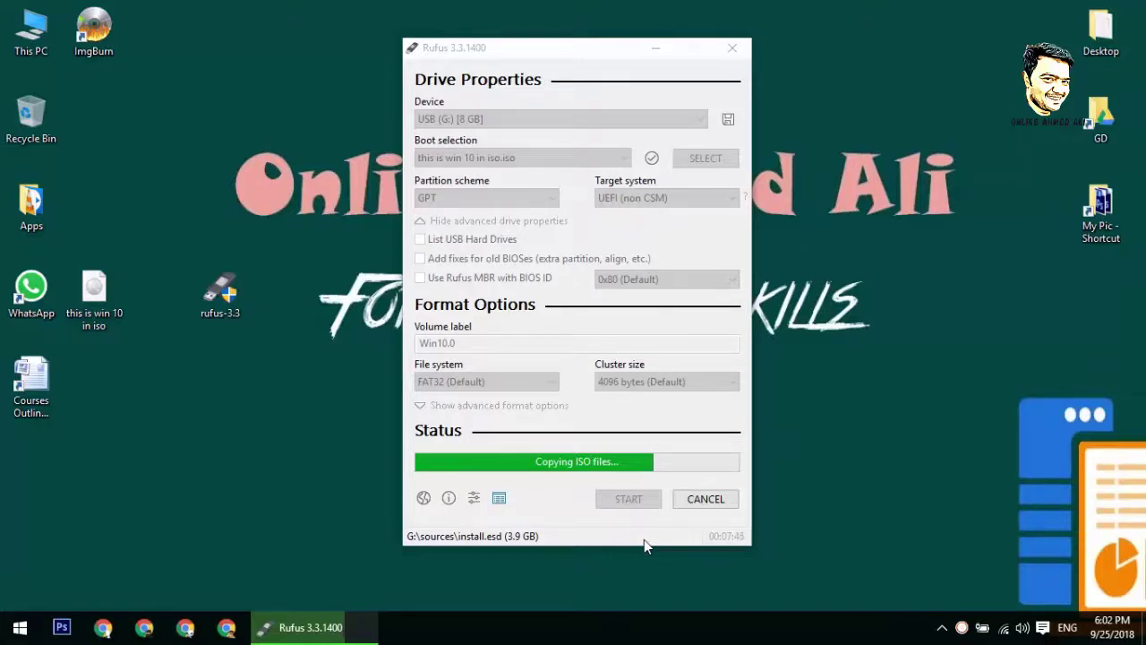
Open This PC behind Rufus and move the Rufus window aside to watch the drive during copying
{"action": "double_click", "coordinate": [30, 34]}
{"action": "left_click", "coordinate": [310, 627]}
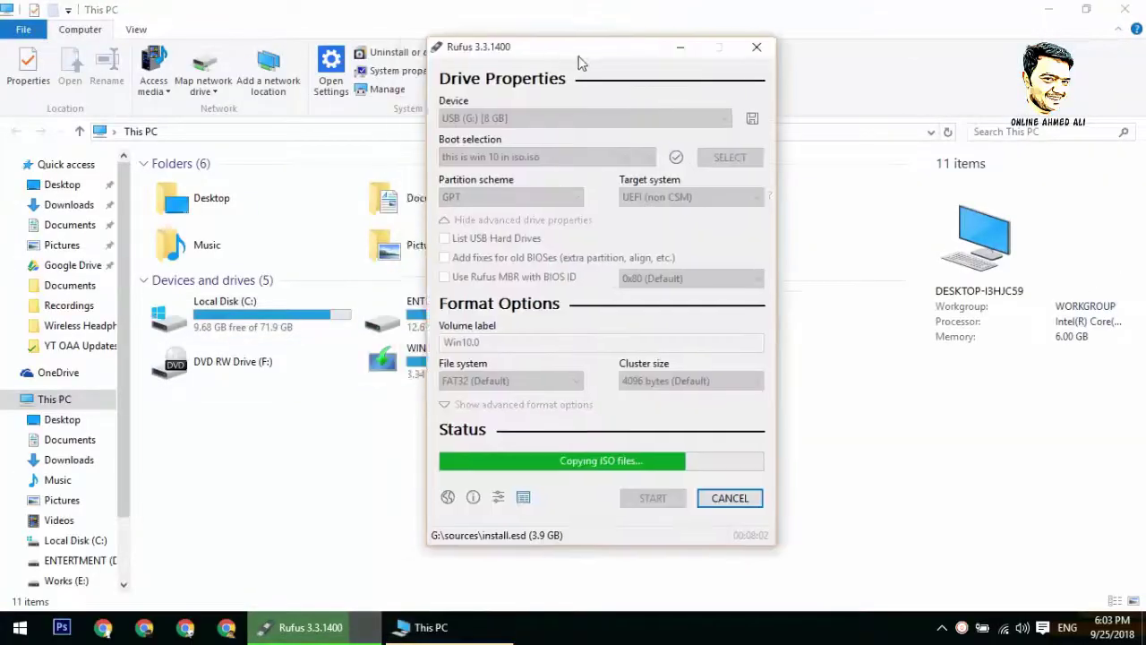
{"action": "left_click_drag", "start_coordinate": [547, 55], "coordinate": [699, 73]}
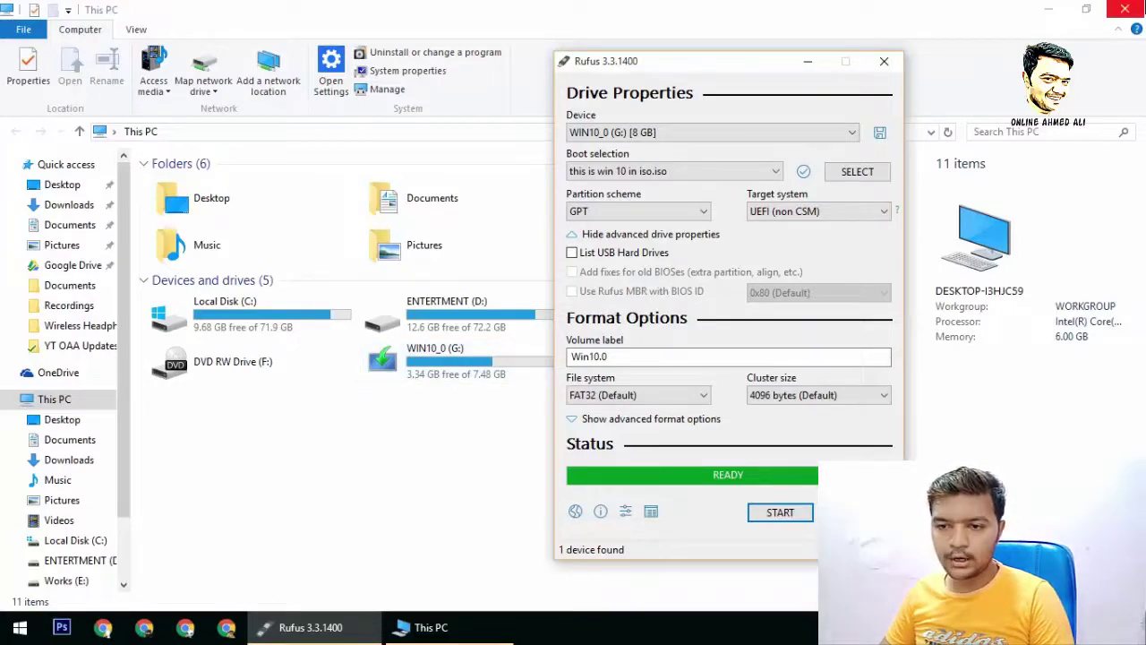
Reopen This PC, close Rufus and select the finished WIN10_0 (G:) drive
{"action": "left_click", "coordinate": [1124, 9]}
{"action": "left_click", "coordinate": [32, 35]}
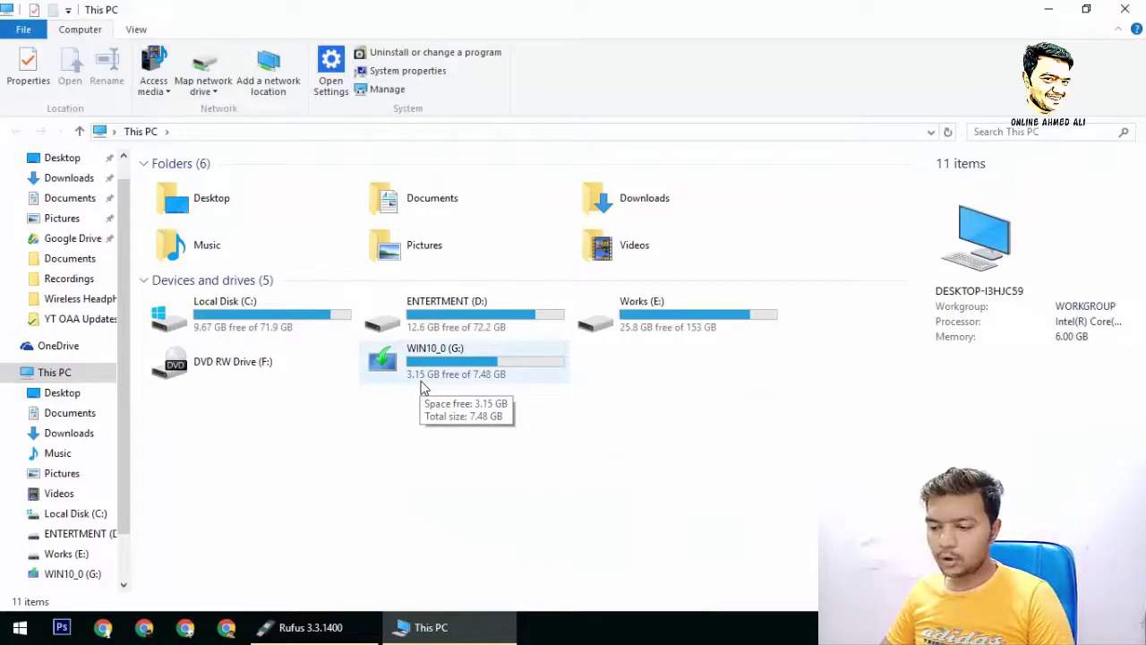
{"action": "left_click", "coordinate": [296, 626]}
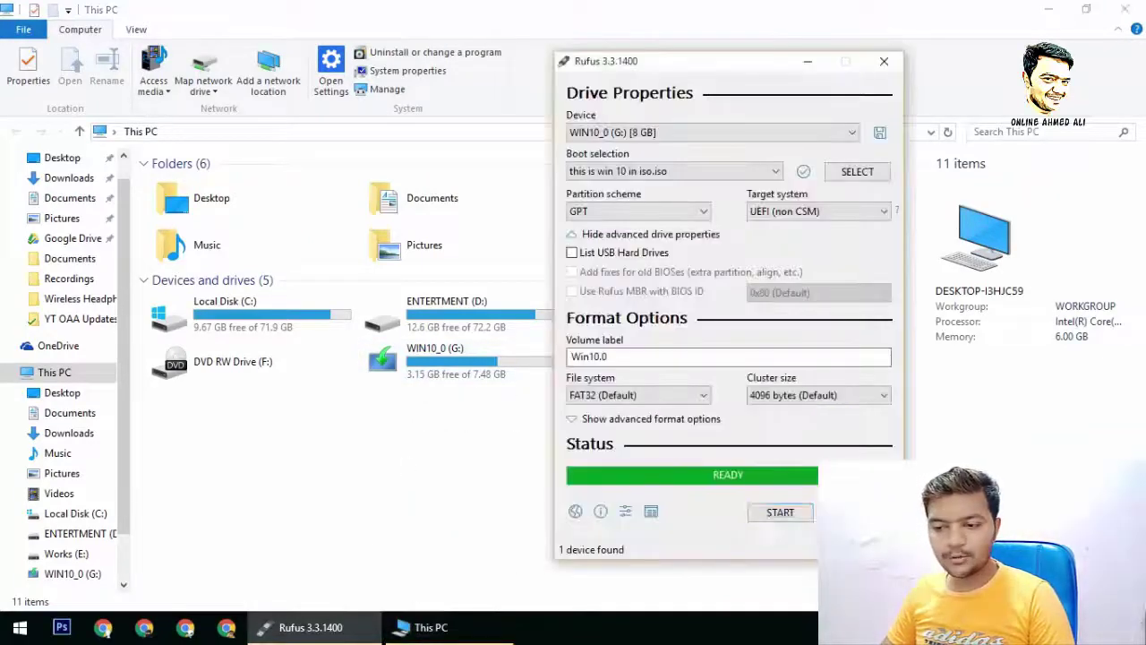
{"action": "key", "text": "alt+F4"}
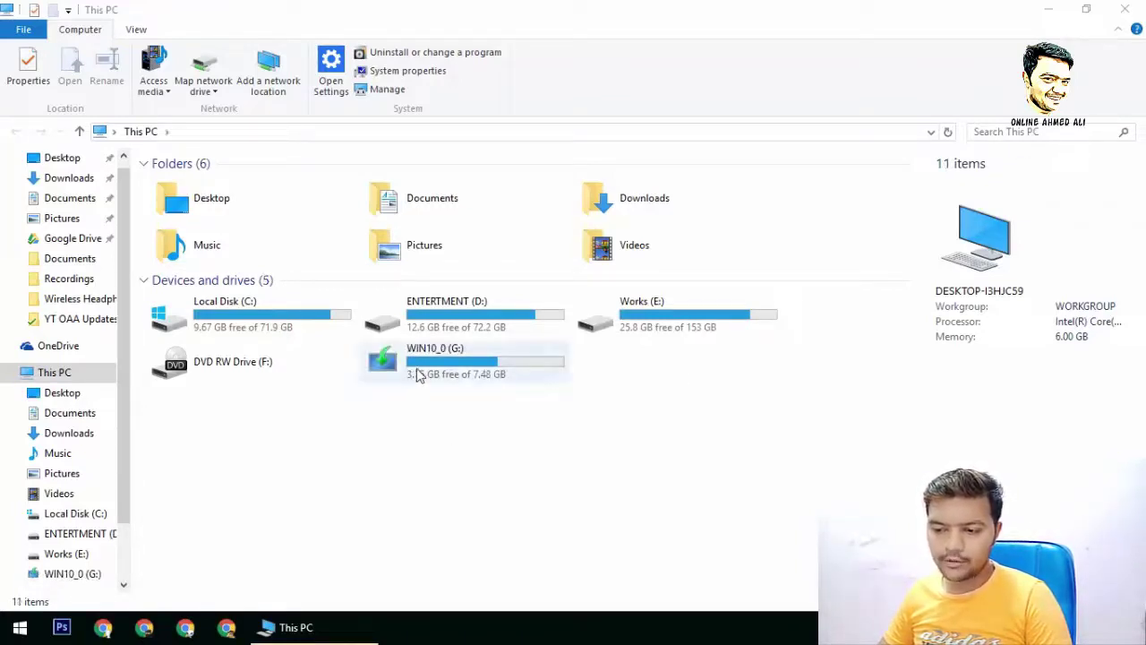
{"action": "left_click", "coordinate": [444, 377]}
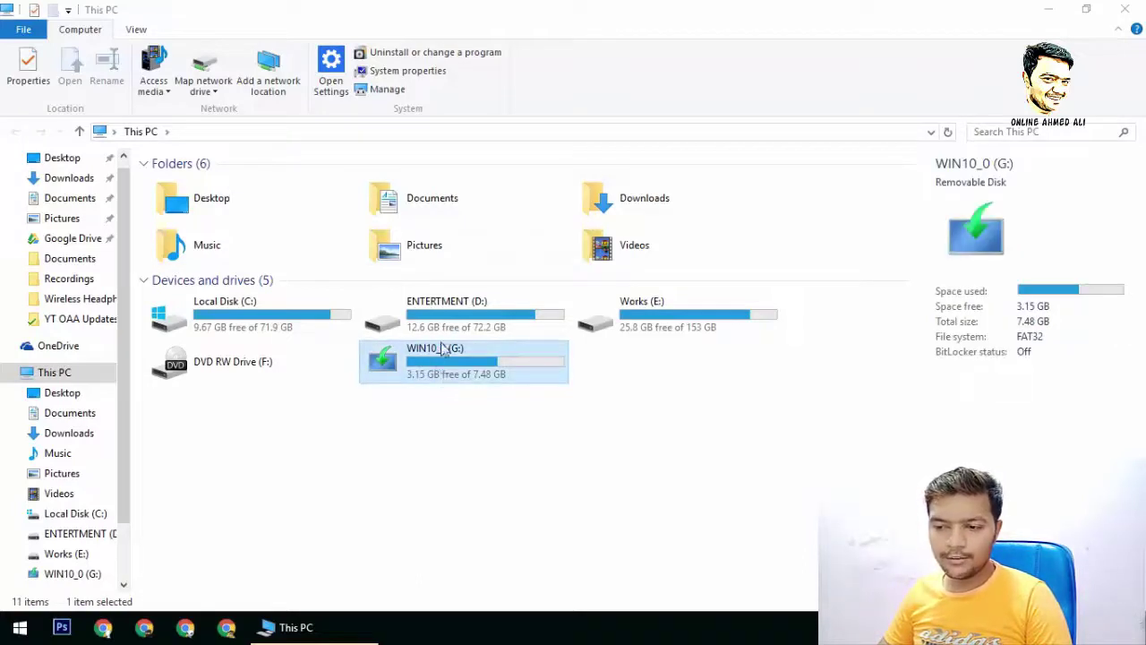